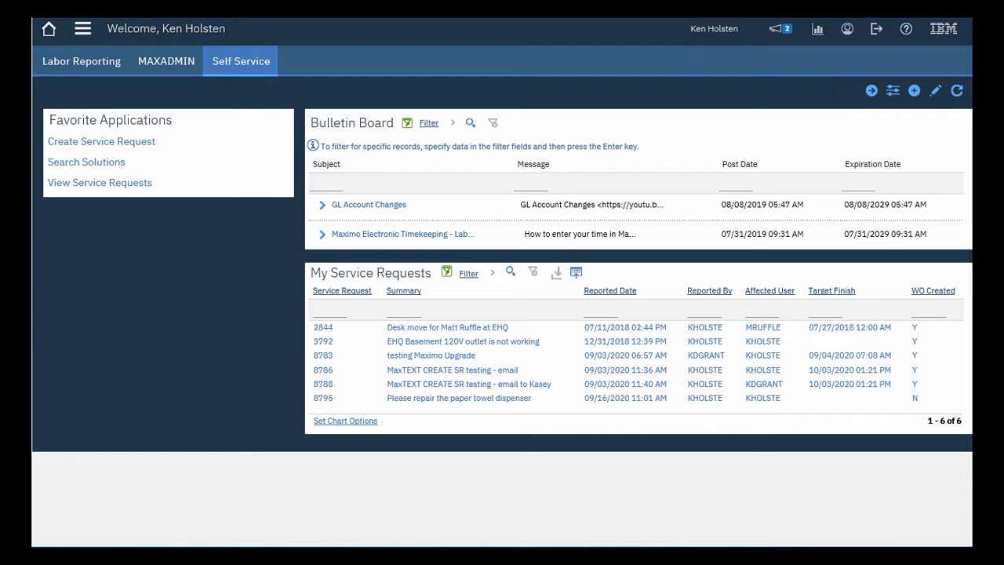
# Start a service request summarized "Pelase fix the lights in the EHQ lunchroom" with details "The overhead lights in the EHQ basement lunchroom are flickering".
pyautogui.click(108, 143)
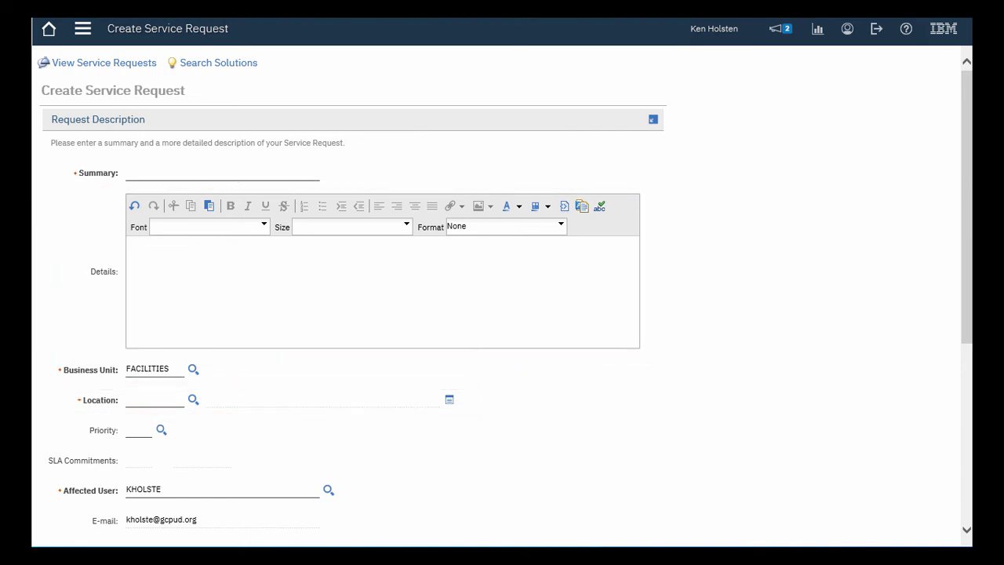
pyautogui.click(147, 169)
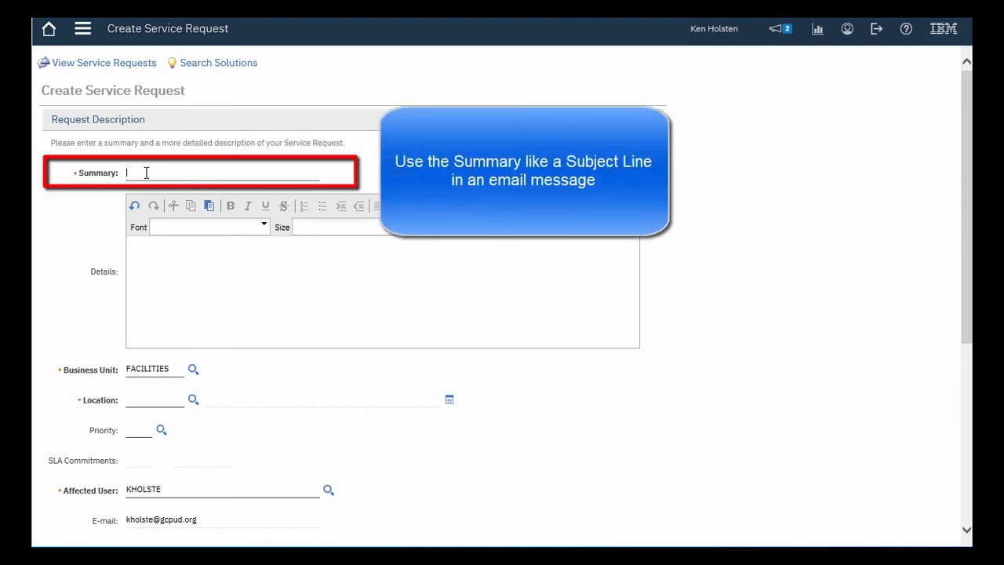
pyautogui.write('Pelase fix the lights in the EHQ lunchroom')
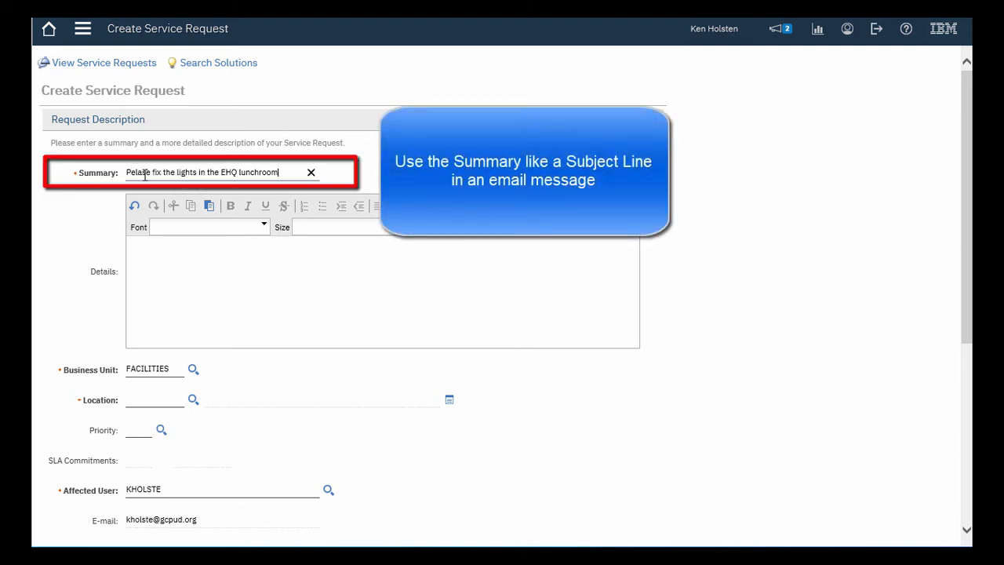
pyautogui.click(135, 255)
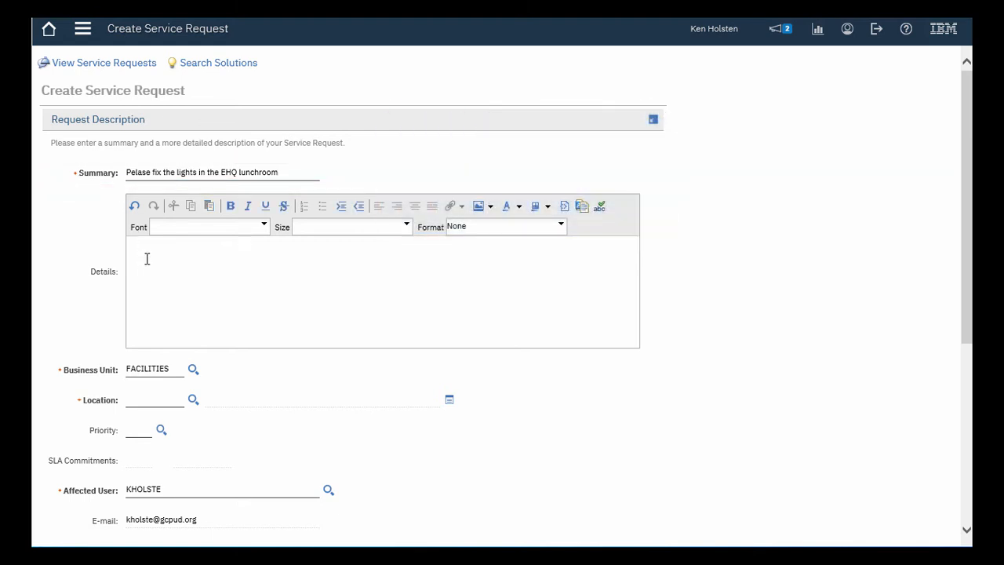
pyautogui.write('The overhead lights in the EHQ basement lunchroom are flickering')
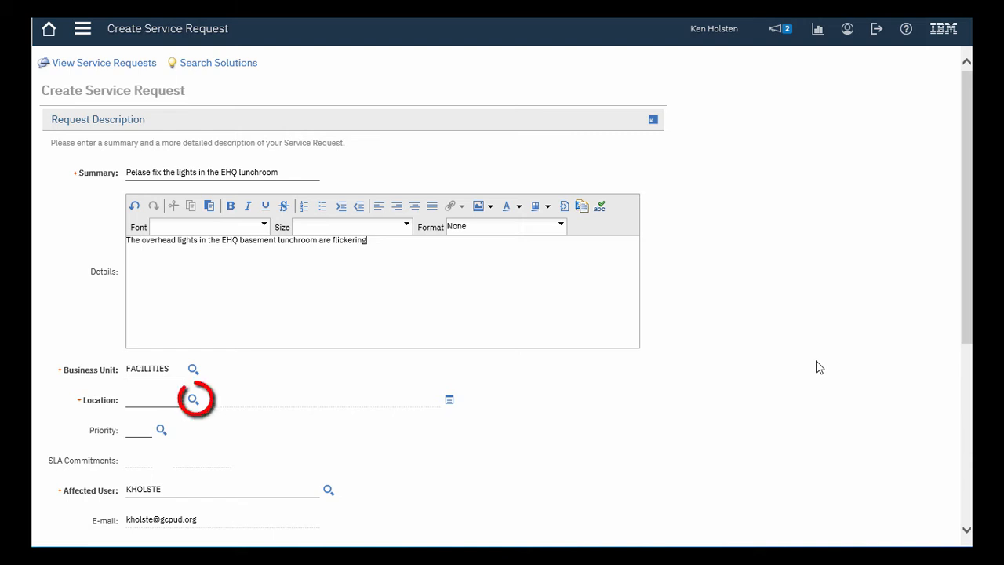
# Set the request's location to EHQ (Ephrata Headquarters) and its priority to 5, possible threat or safety concern.
pyautogui.click(192, 401)
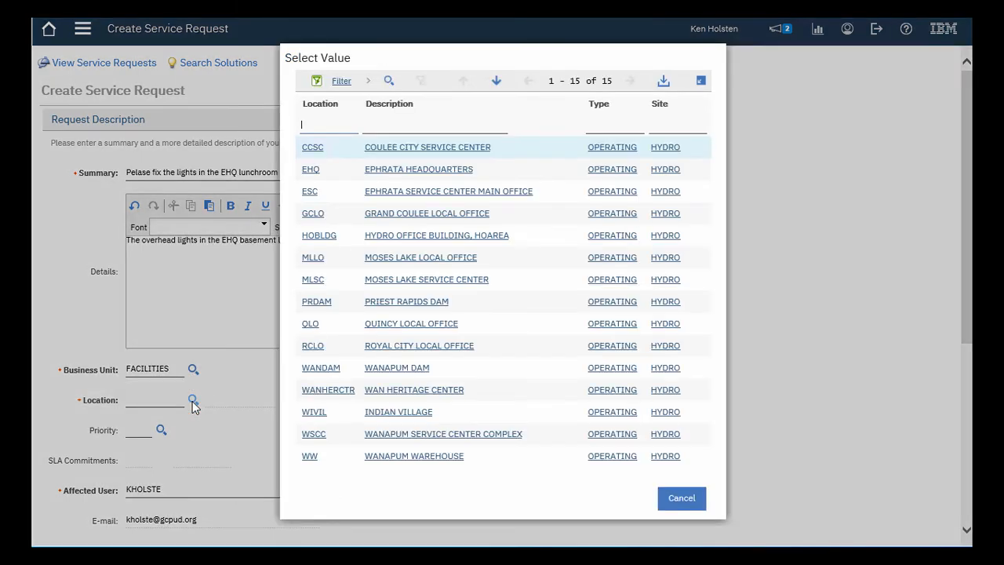
pyautogui.click(312, 171)
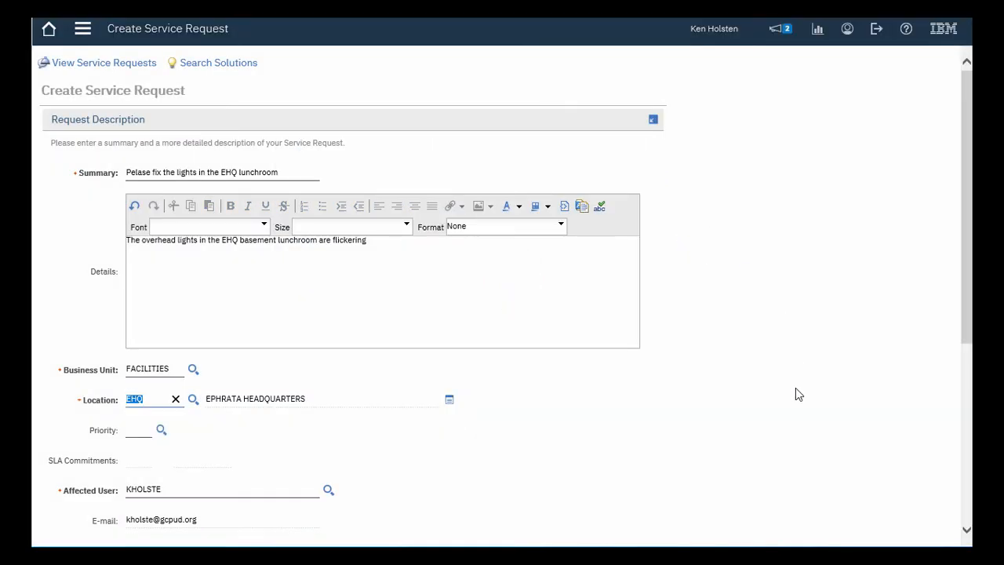
pyautogui.moveTo(966, 249); pyautogui.dragTo(962, 395)
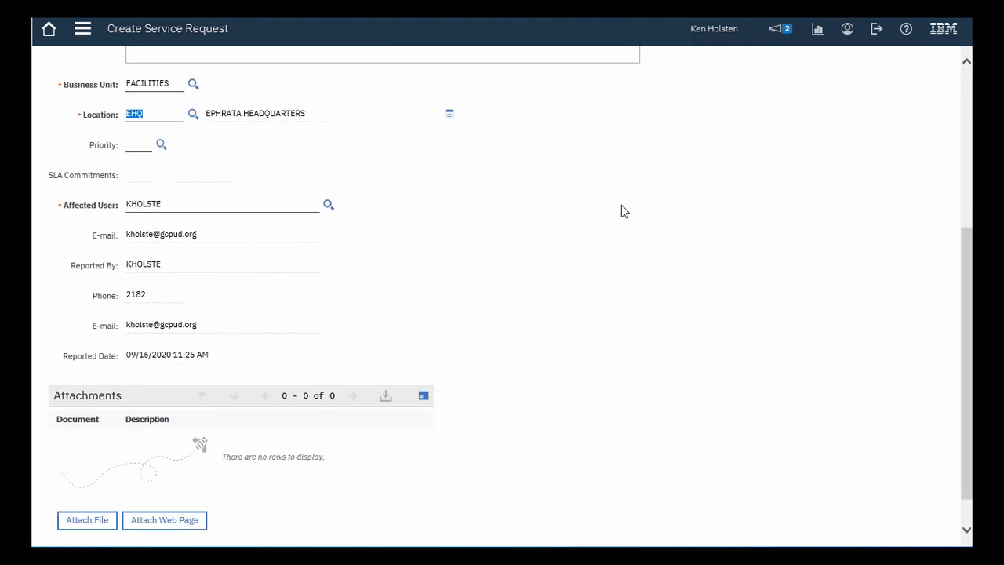
pyautogui.click(161, 145)
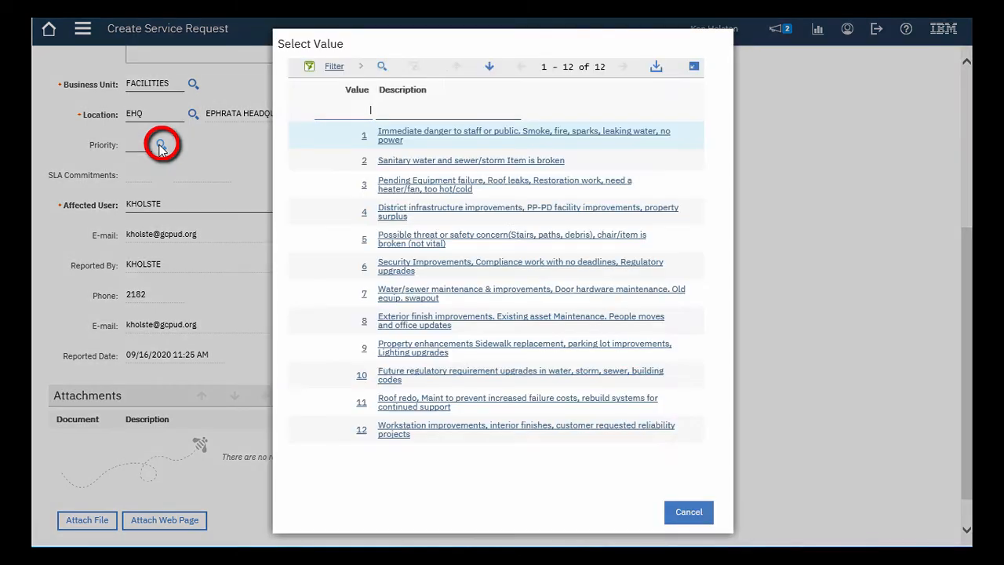
pyautogui.click(572, 241)
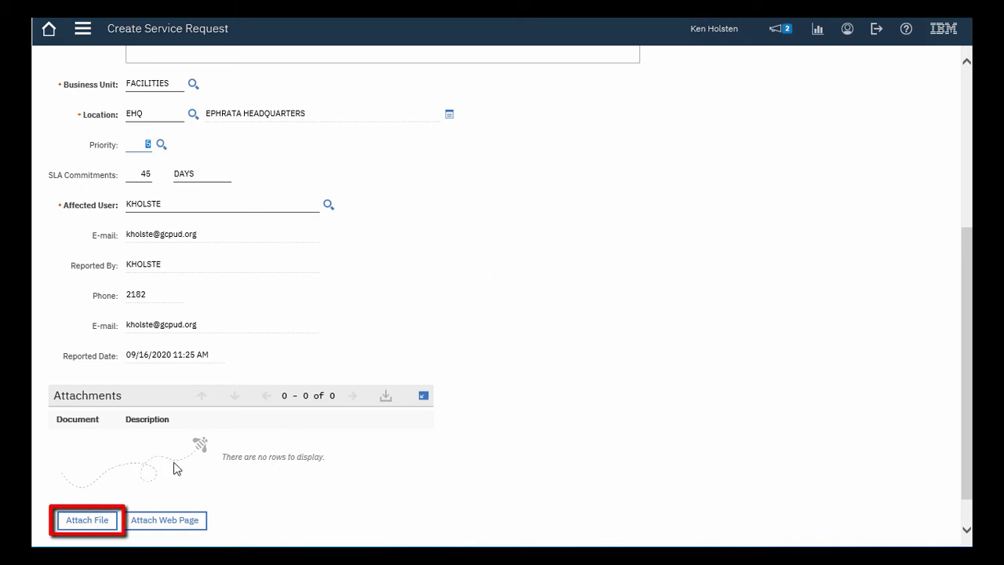
# Start a file attachment for the request and choose Req24980.JPG from the Pictures folder.
pyautogui.click(86, 522)
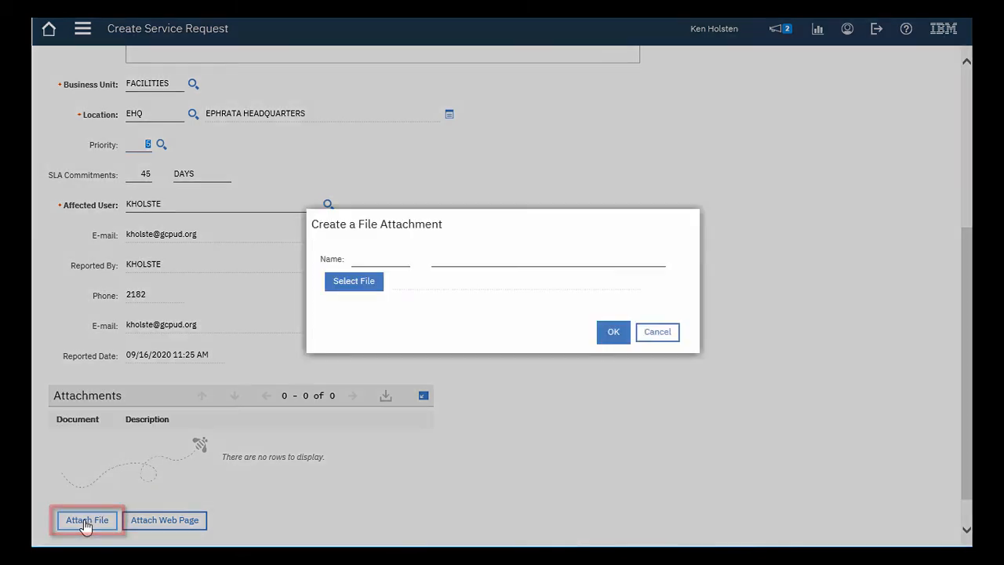
pyautogui.click(352, 285)
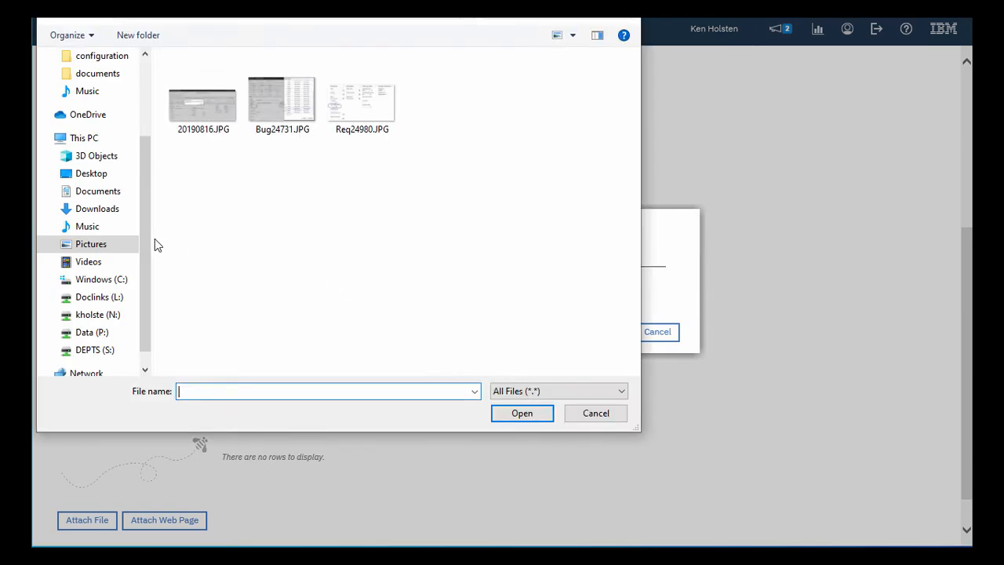
pyautogui.moveTo(151, 239); pyautogui.dragTo(188, 259)
pyautogui.scroll(3, 188, 258)
pyautogui.scroll(-3, 186, 259)
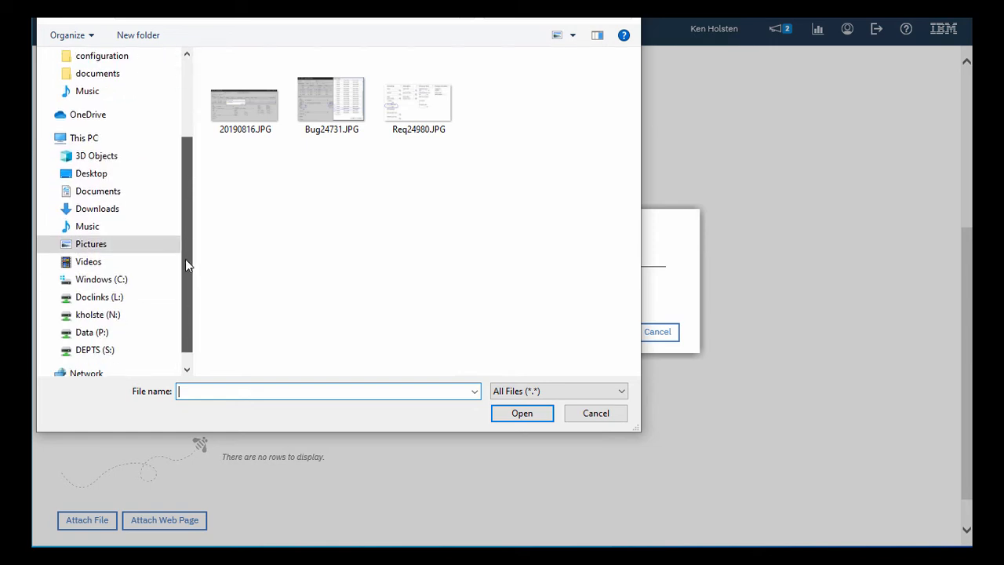
pyautogui.click(424, 110)
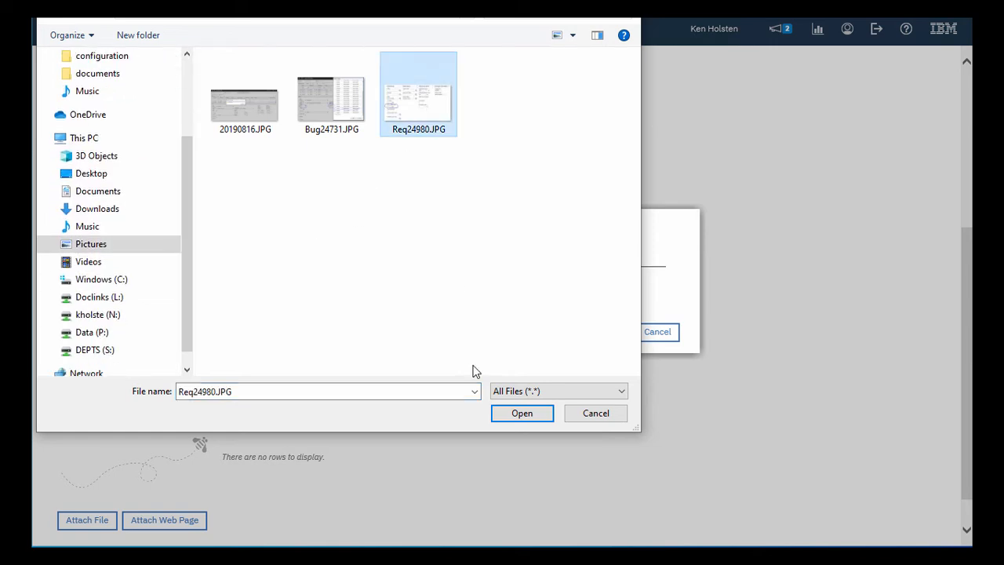
pyautogui.click(510, 415)
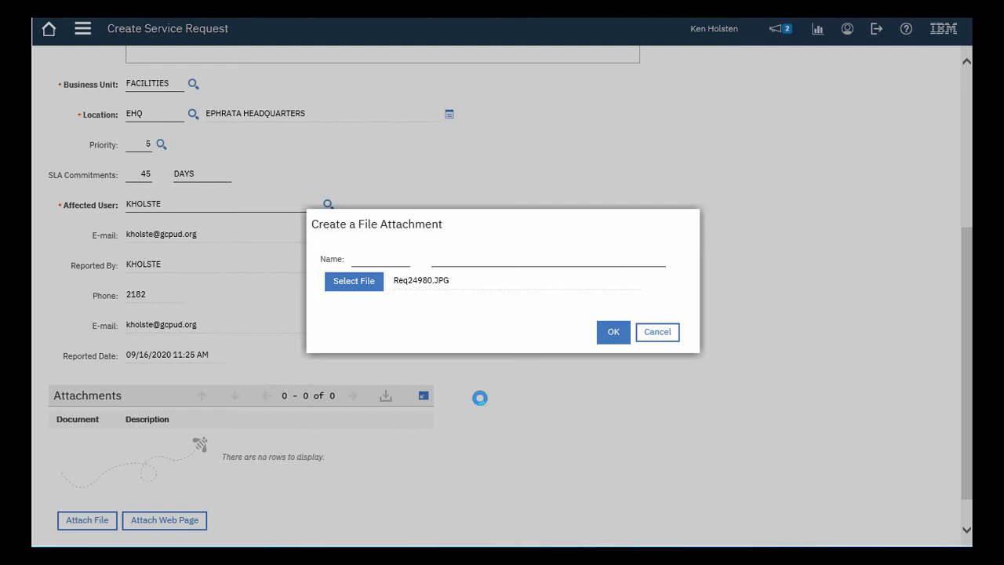
# Name the attachment "Image", describe it as "Lighting problem", and add it to the request.
pyautogui.click(369, 258)
pyautogui.write('Image')
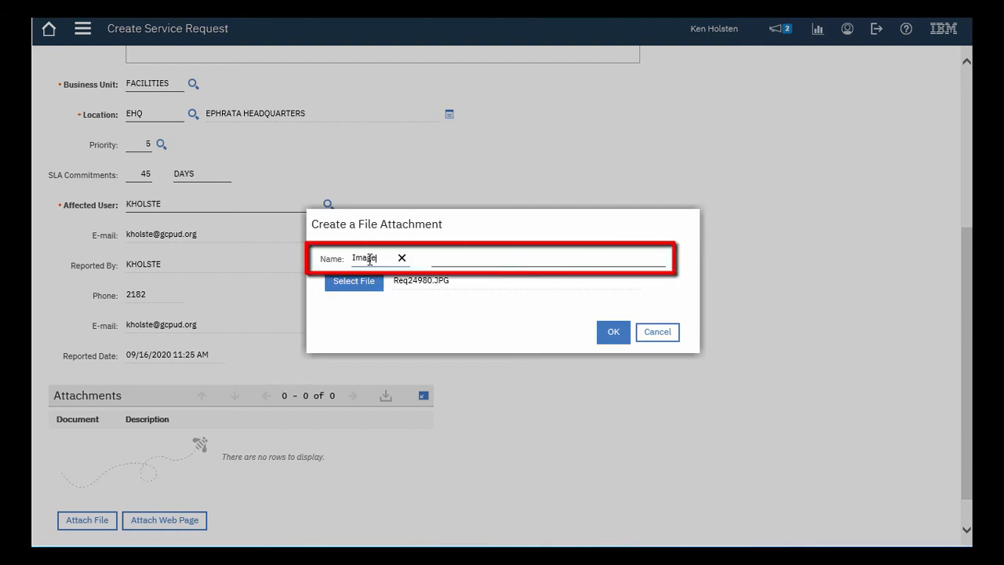
pyautogui.click(442, 262)
pyautogui.write('Lighting problem')
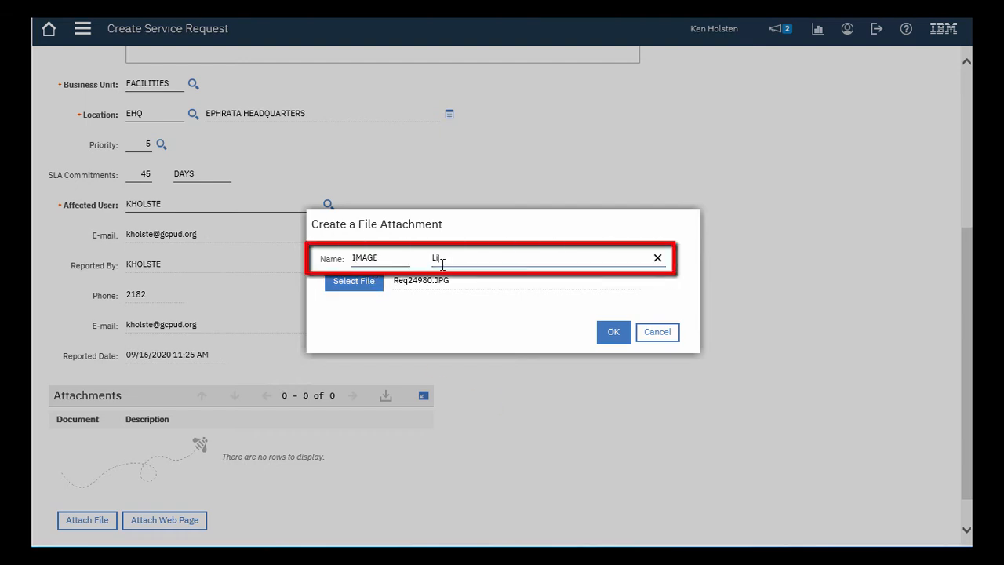
pyautogui.click(613, 332)
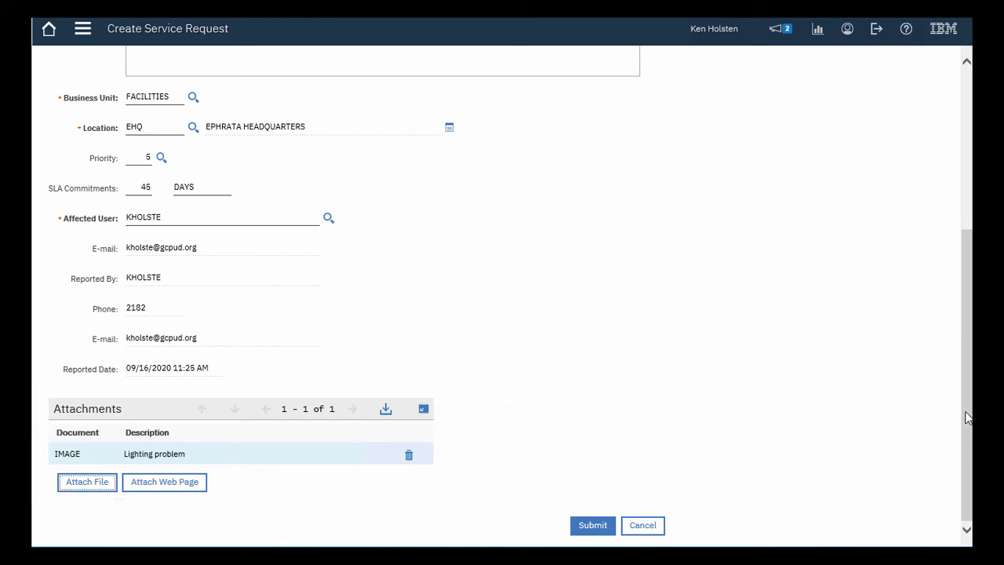
# Submit the completed service request and return to the Start Center.
pyautogui.click(593, 526)
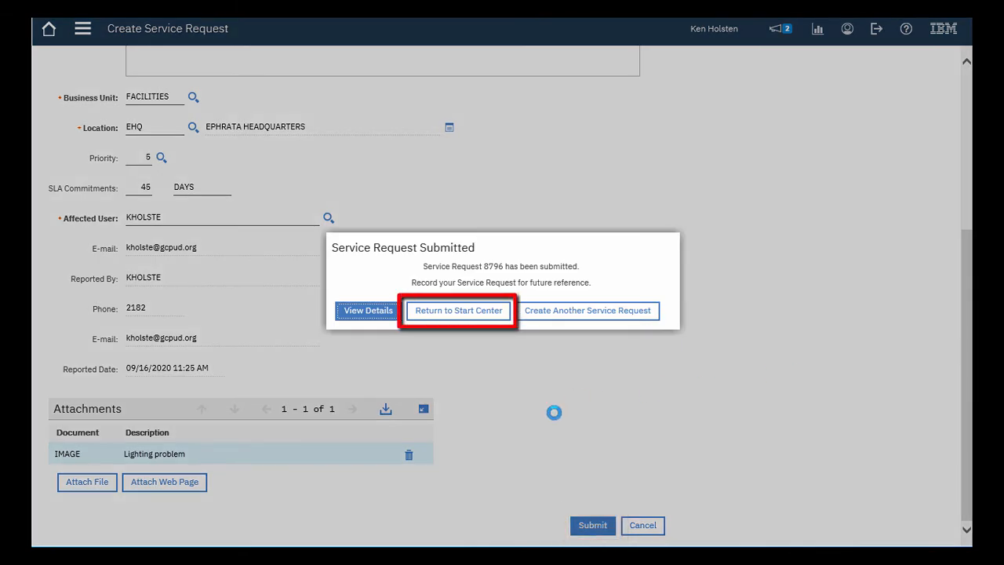
pyautogui.click(453, 312)
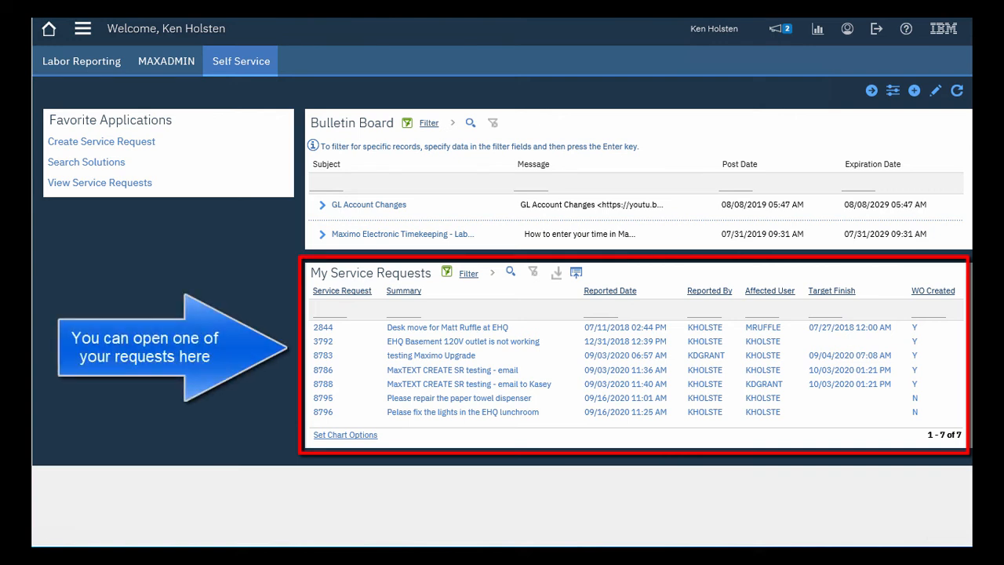
# Search the existing service requests for those with "ehq" in the summary.
pyautogui.click(114, 186)
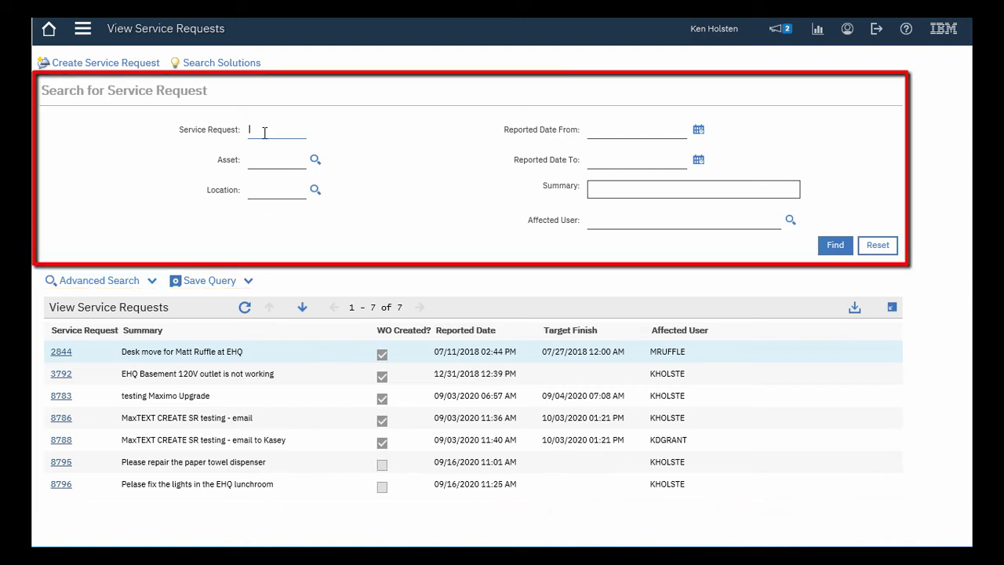
pyautogui.click(614, 191)
pyautogui.write('ehq')
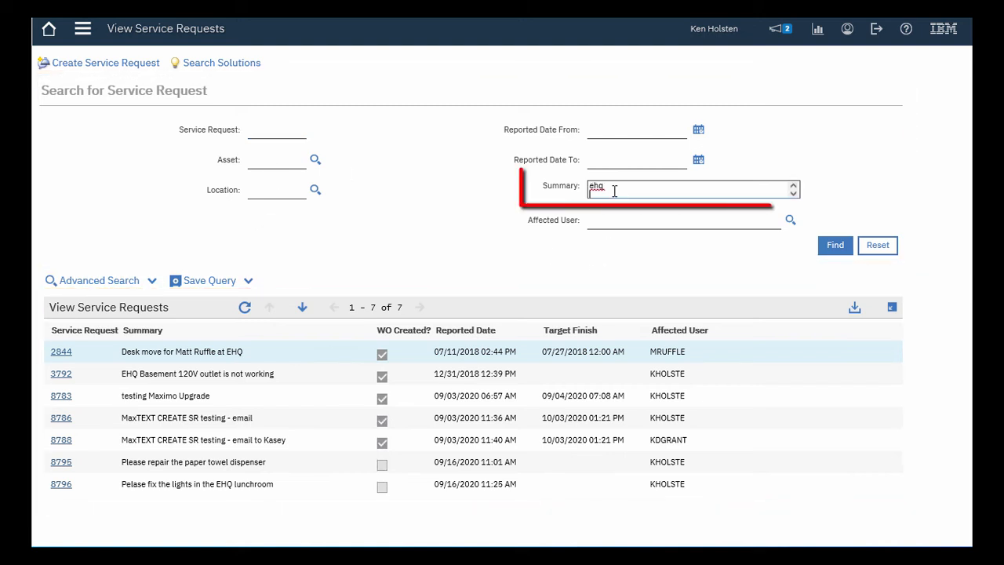
pyautogui.click(838, 248)
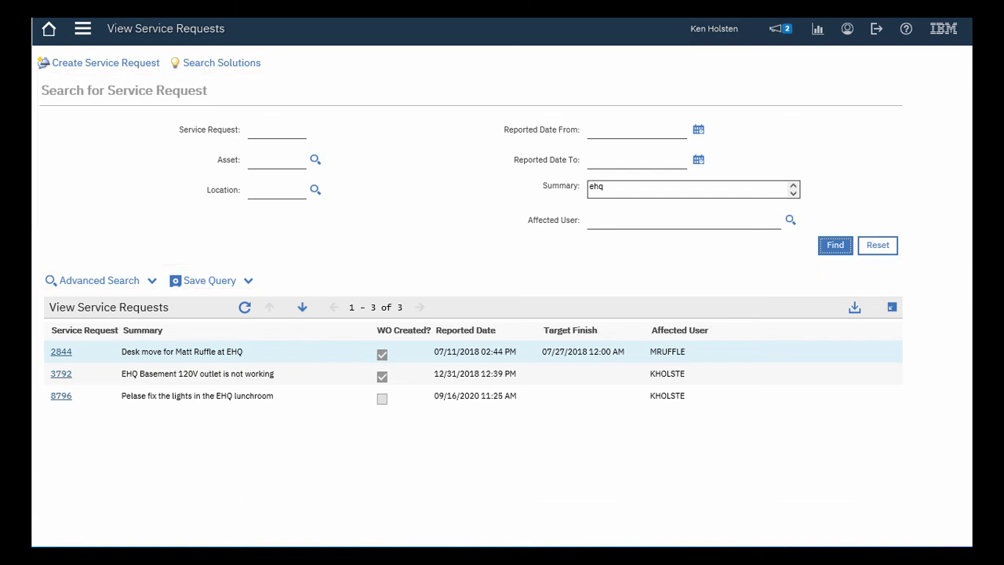
# Open the EHQ lunchroom lights request from the results and browse to the next and previous records.
pyautogui.click(61, 397)
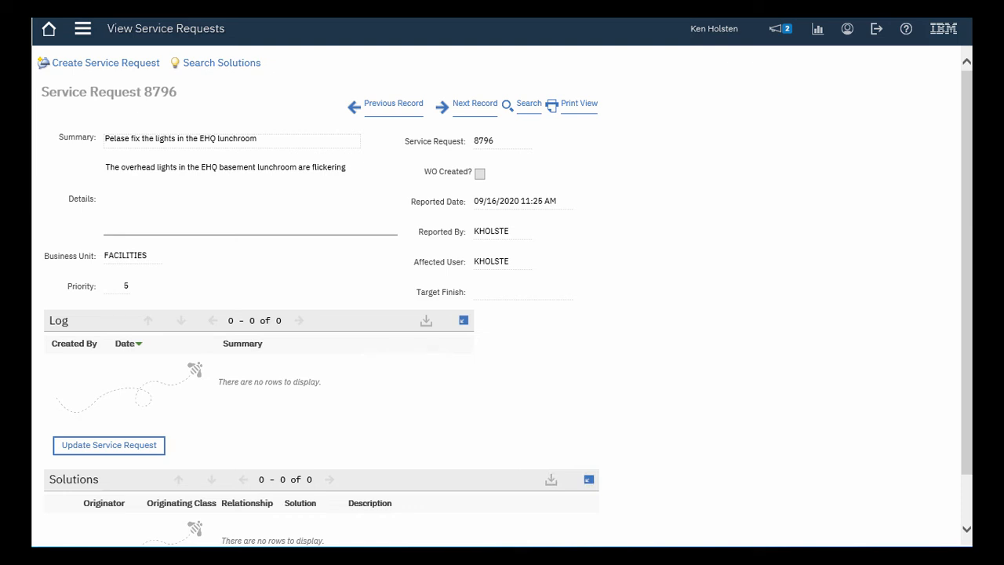
pyautogui.click(473, 104)
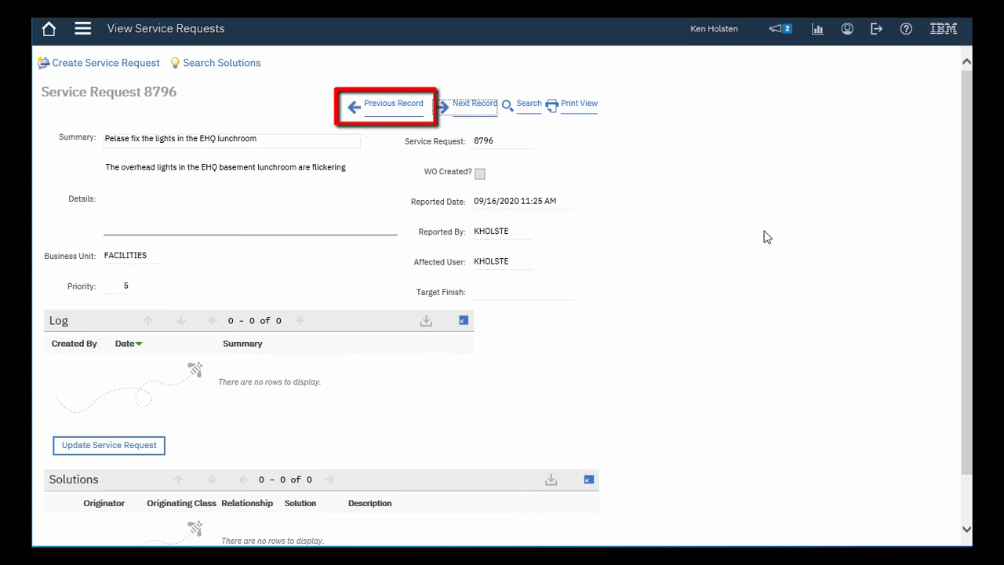
pyautogui.click(383, 108)
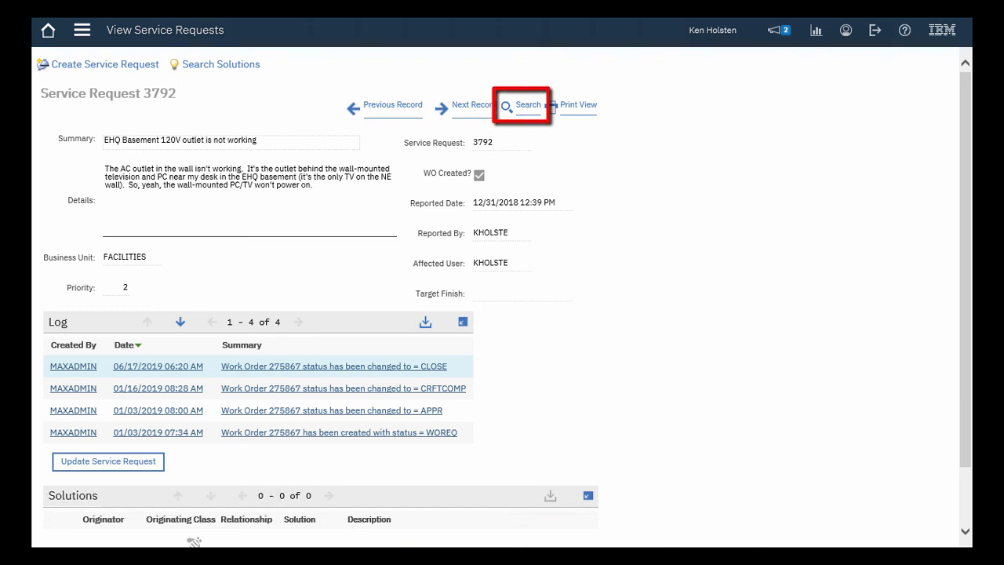
# Leave the service request record, go back to the Start Center and sign out.
pyautogui.click(525, 108)
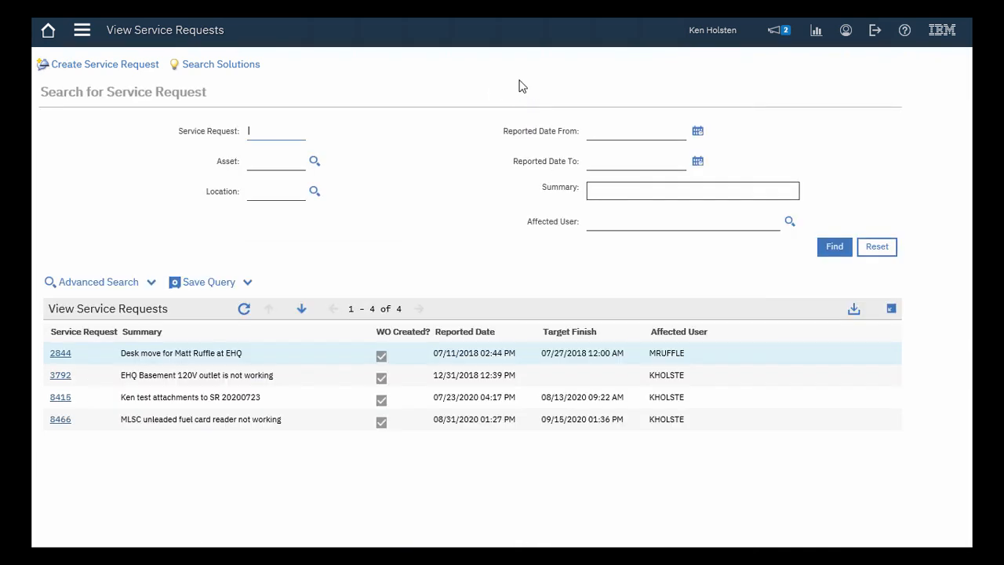
pyautogui.click(49, 35)
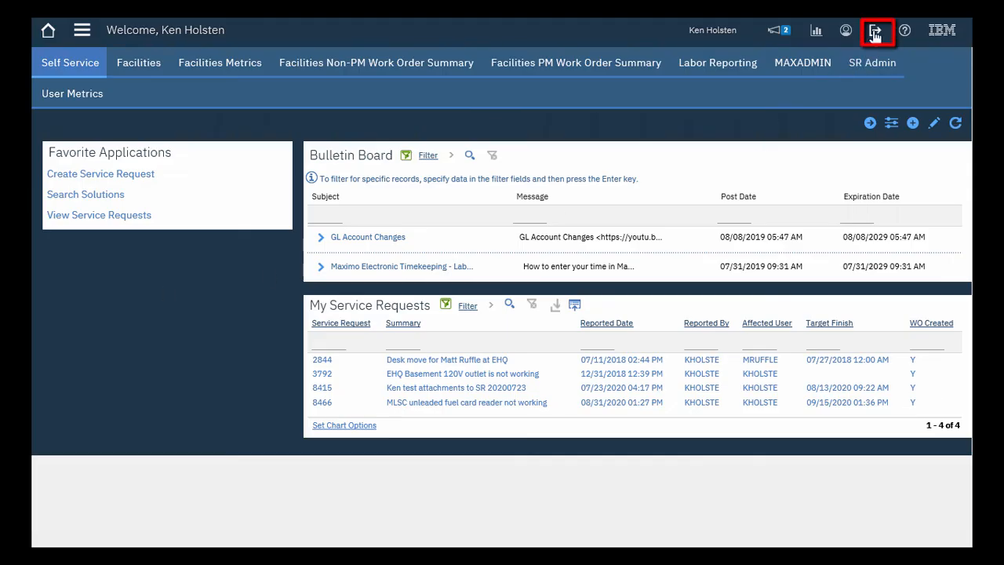
pyautogui.click(873, 31)
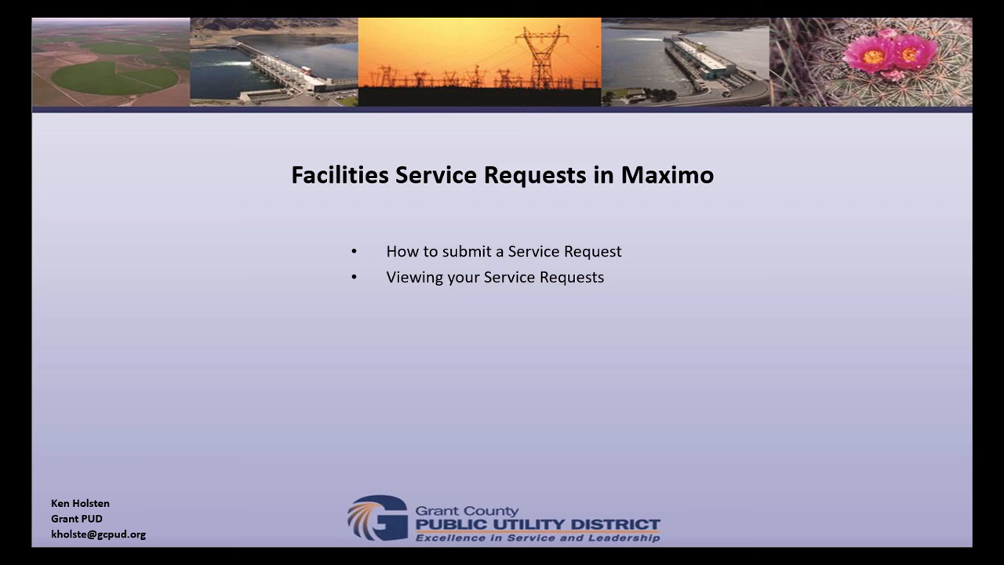